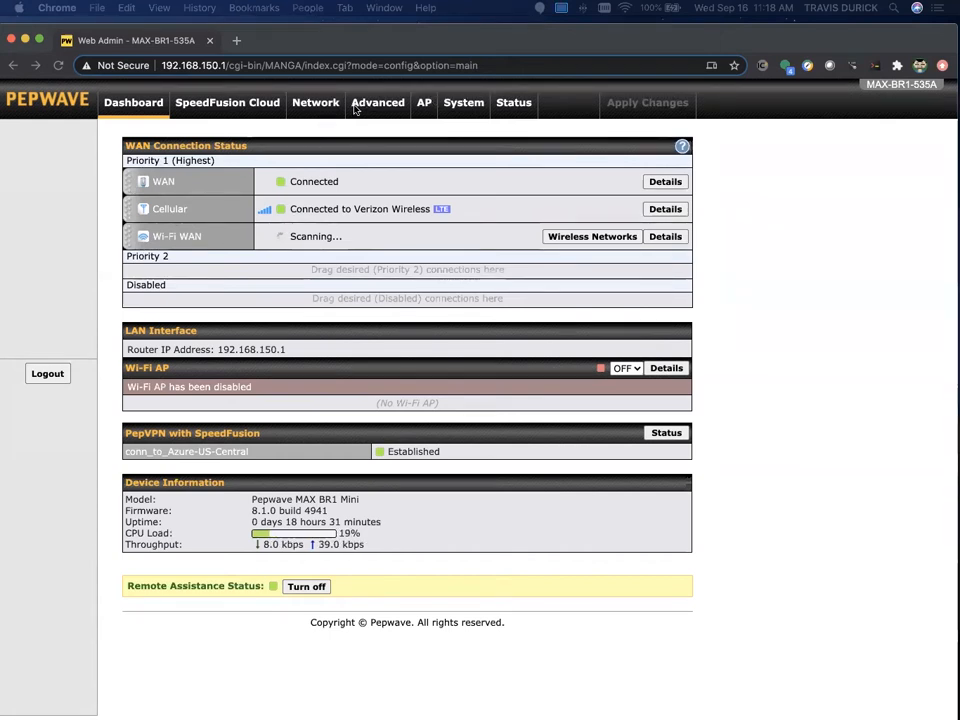
- Open Advanced > UART settings and switch Serial to Network off
click(378, 108)
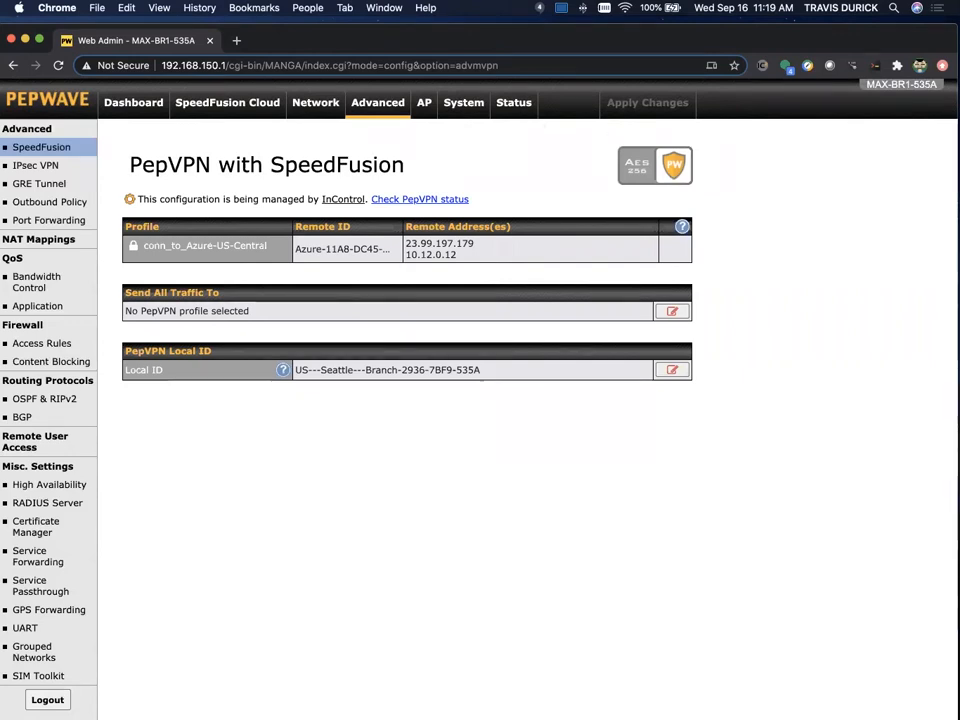
scroll(62, 512, down, 1)
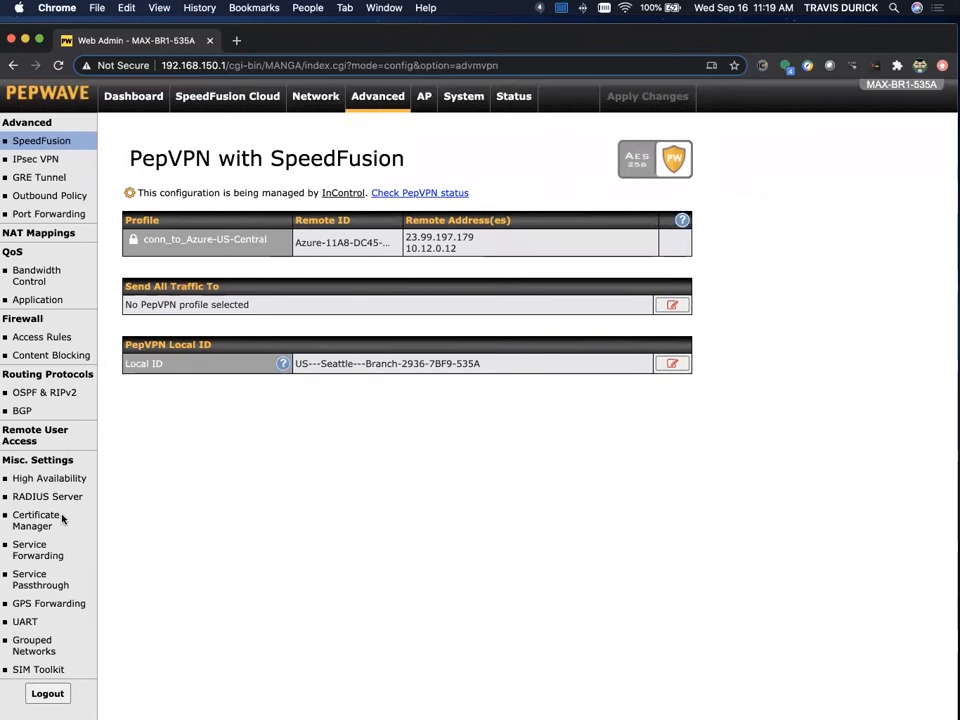
click(29, 617)
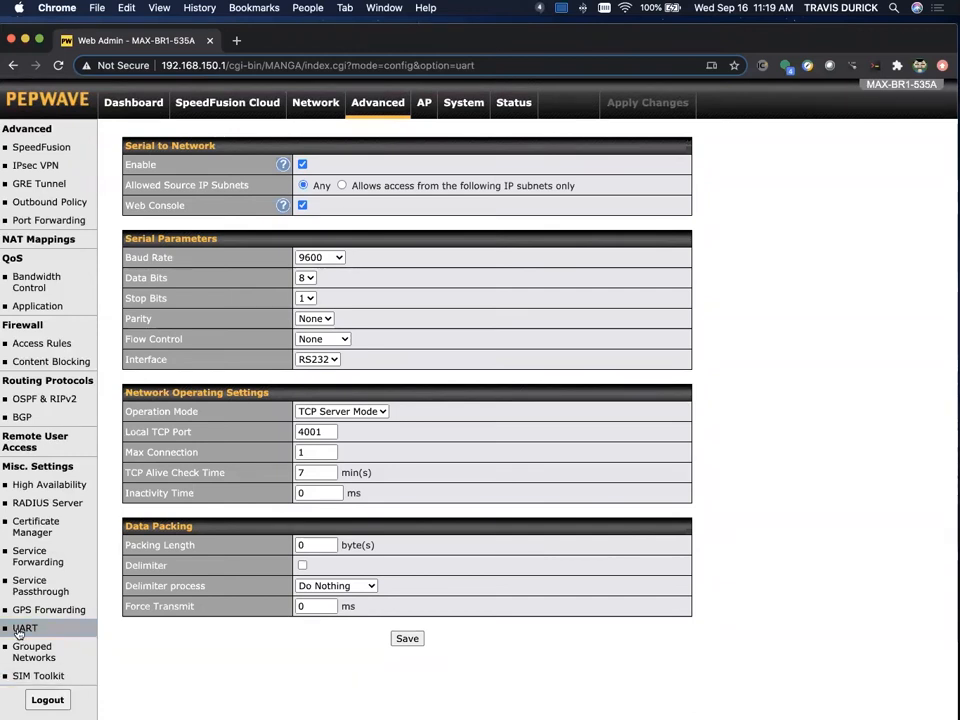
click(303, 165)
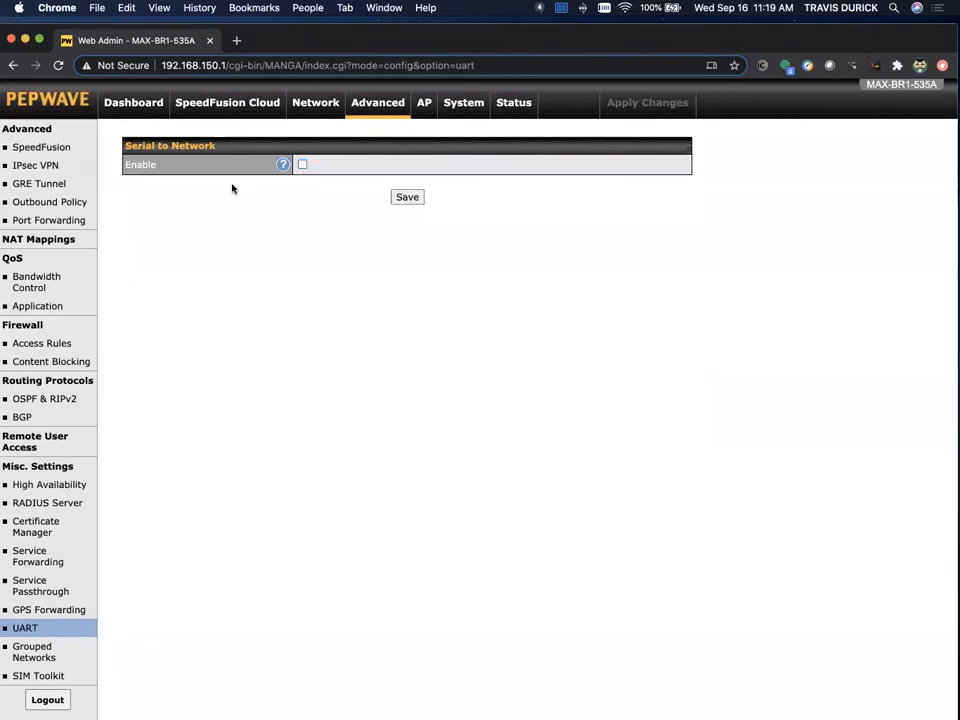
click(283, 164)
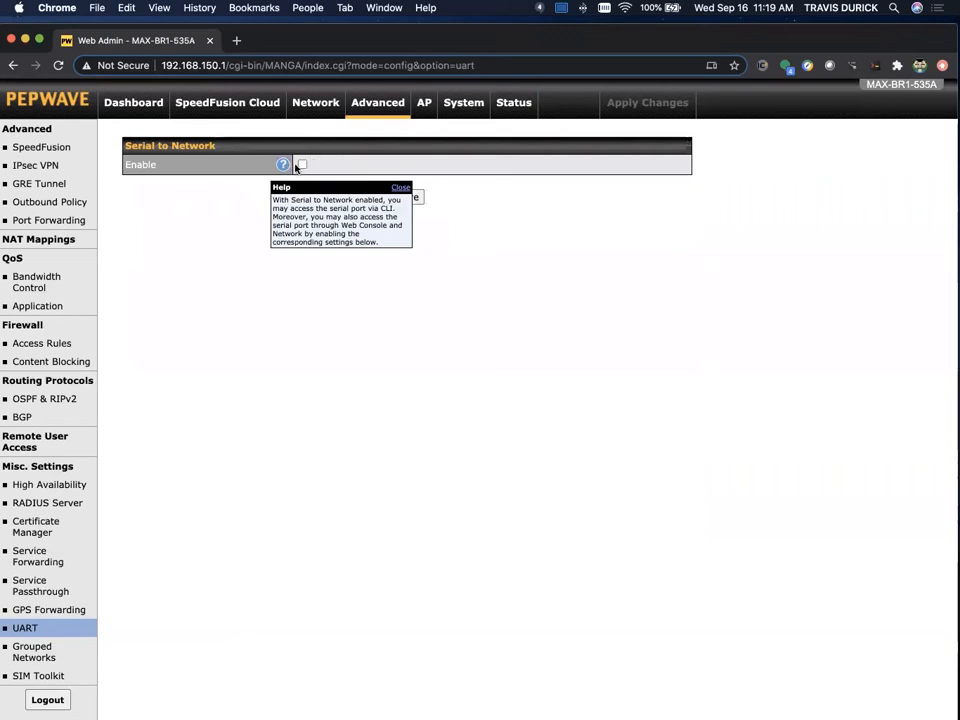
click(302, 165)
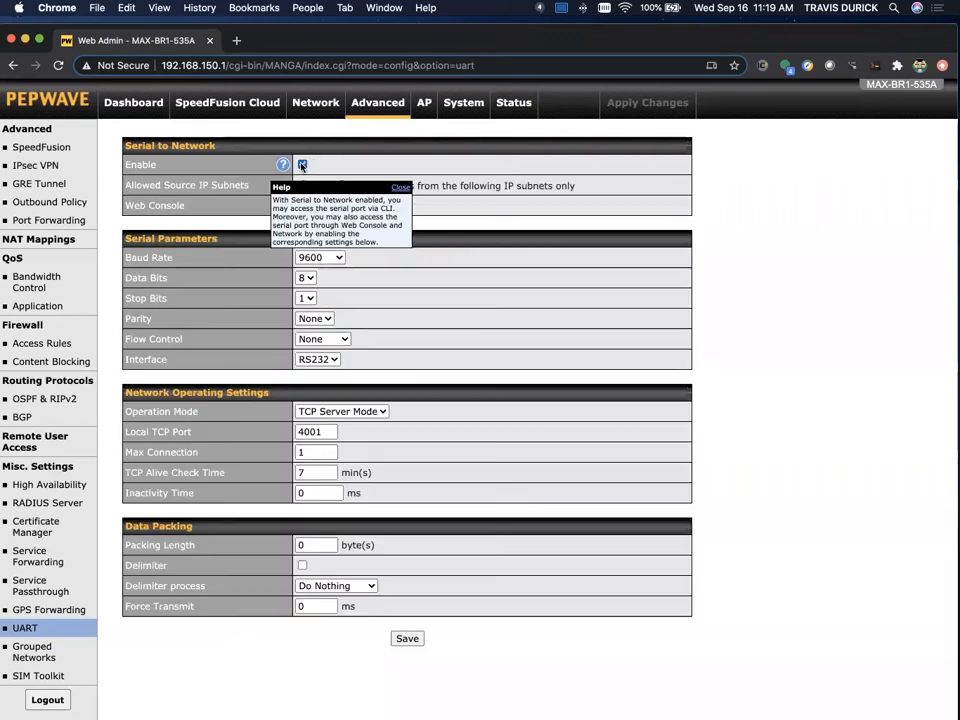
click(400, 188)
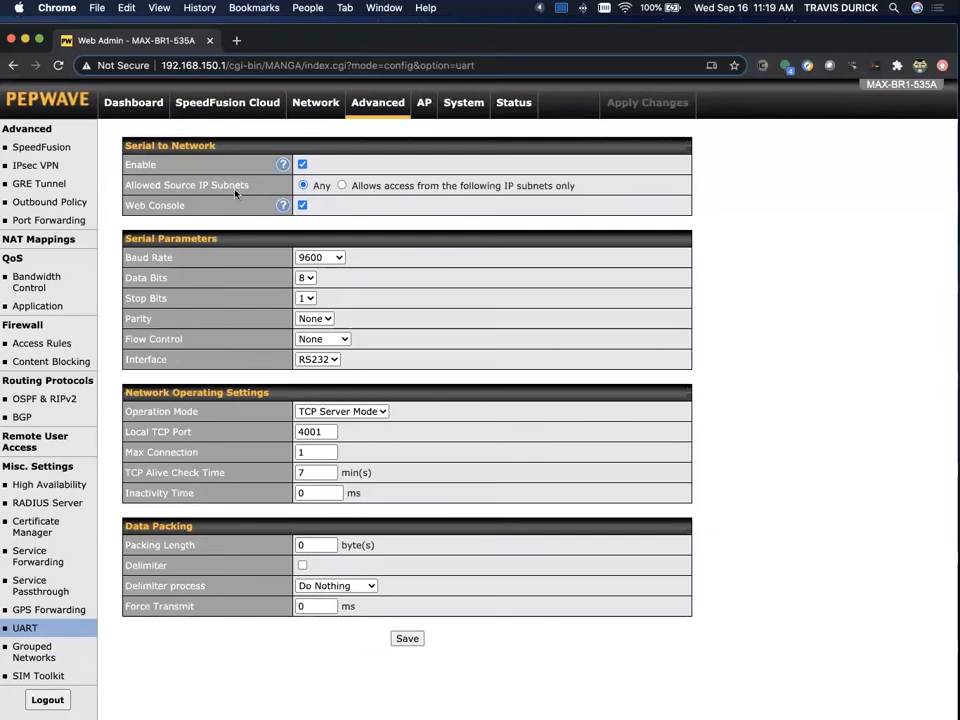
drag(124, 185, 250, 186)
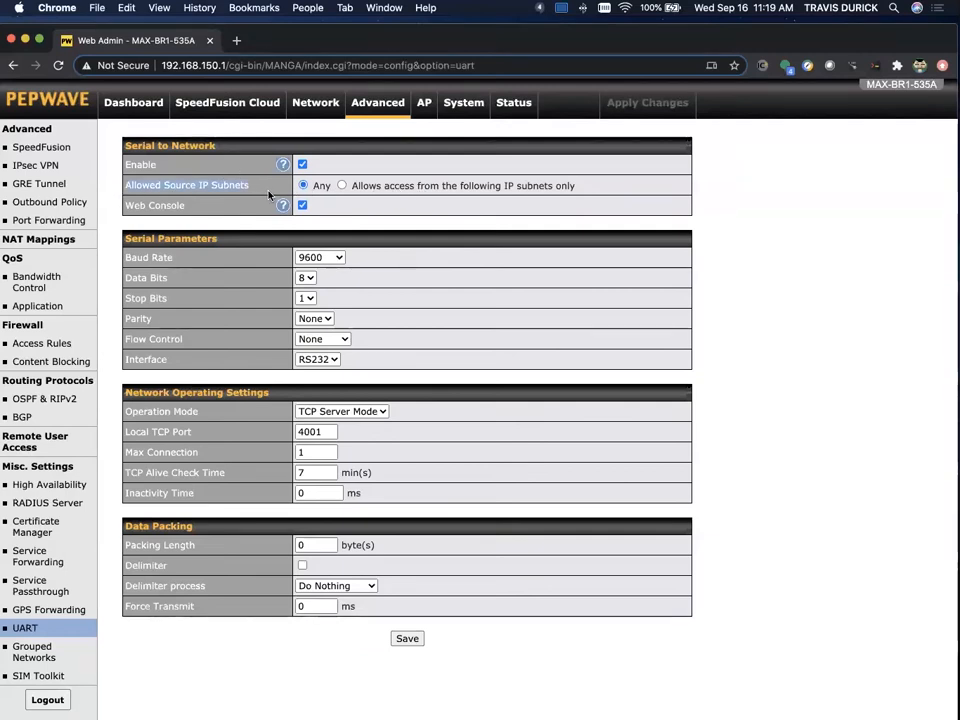
click(342, 186)
click(357, 215)
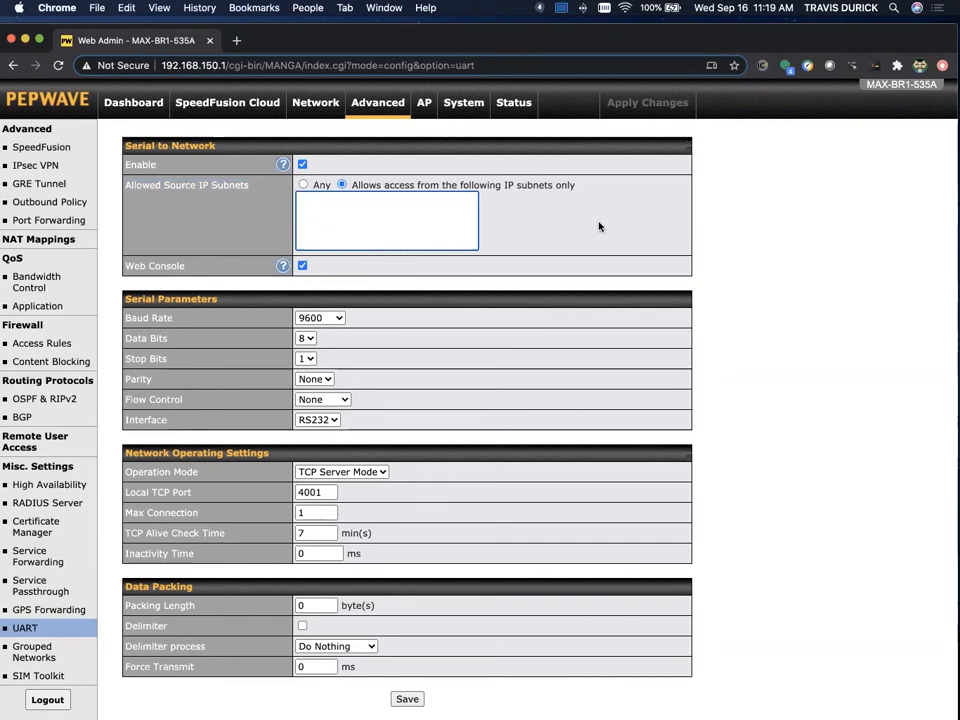
click(304, 185)
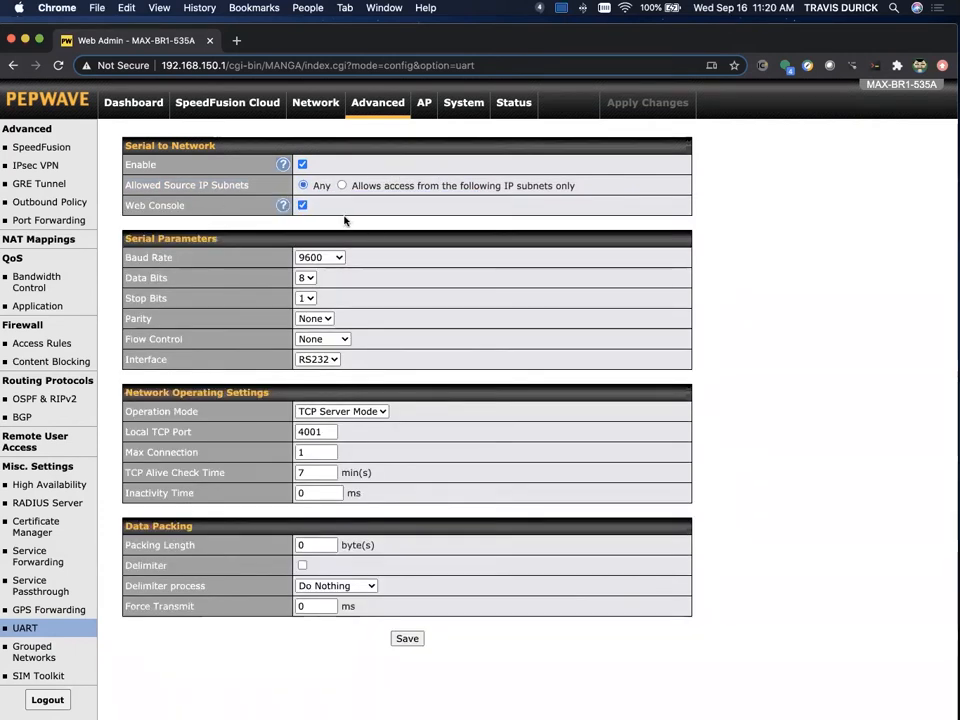
click(282, 206)
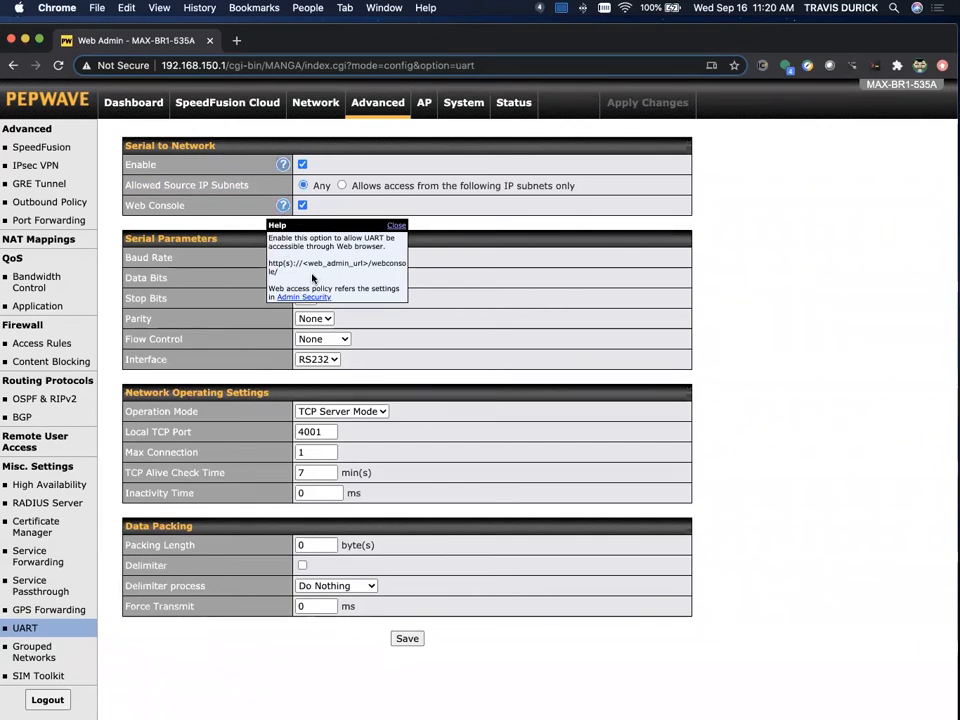
- Highlight the /webconsole/ URL pattern in the Web Console help, then follow the Admin Security link
scroll(312, 279, up, 10)
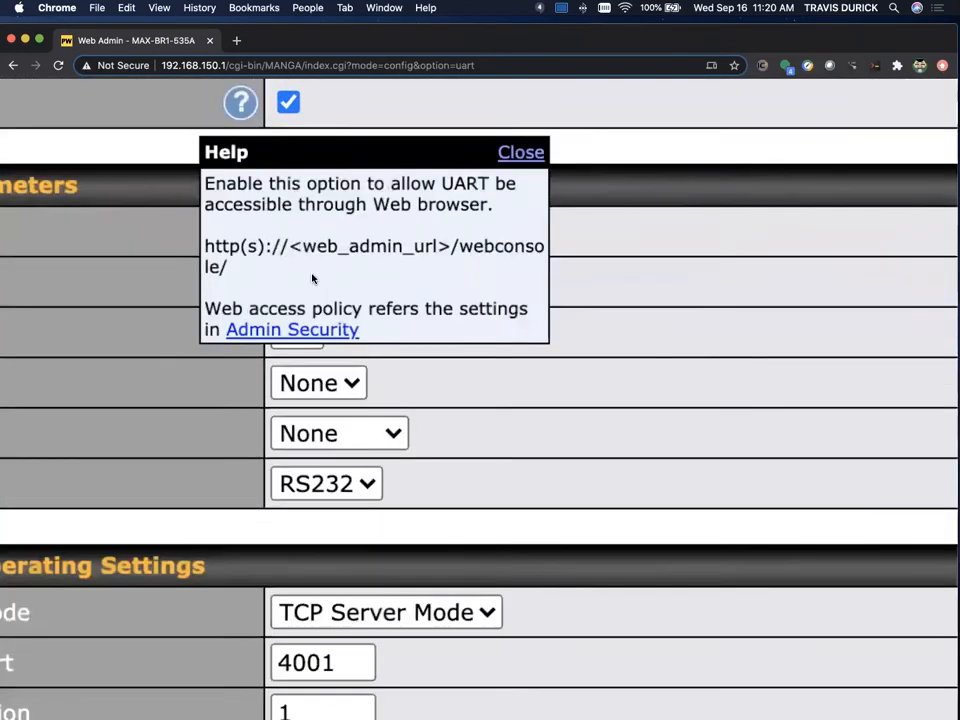
scroll(312, 279, up, 2)
scroll(312, 279, up, 2)
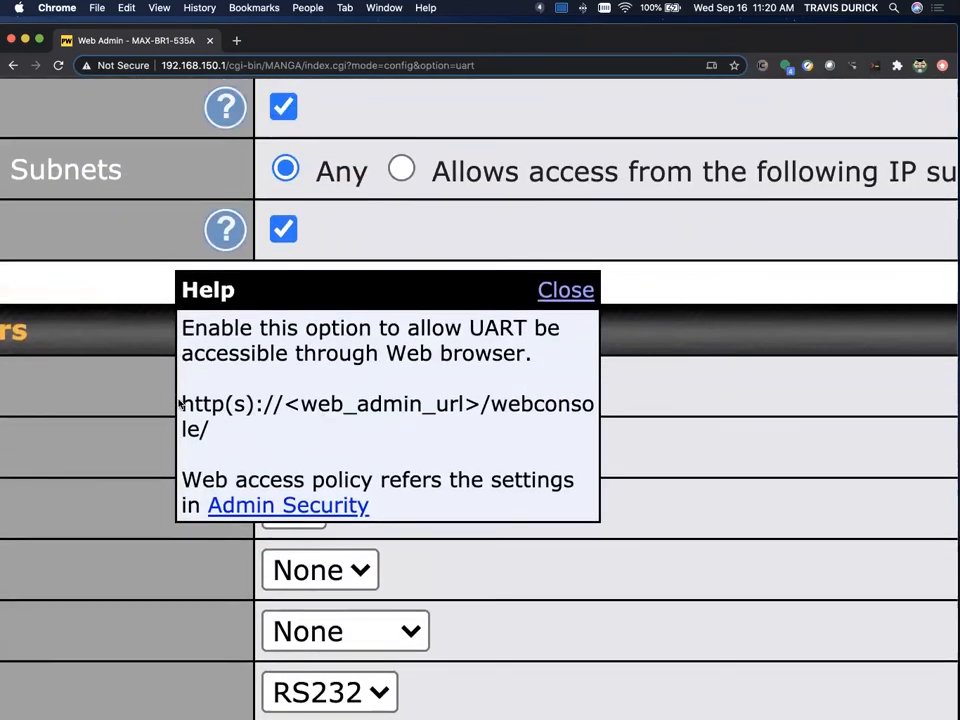
drag(182, 403, 216, 430)
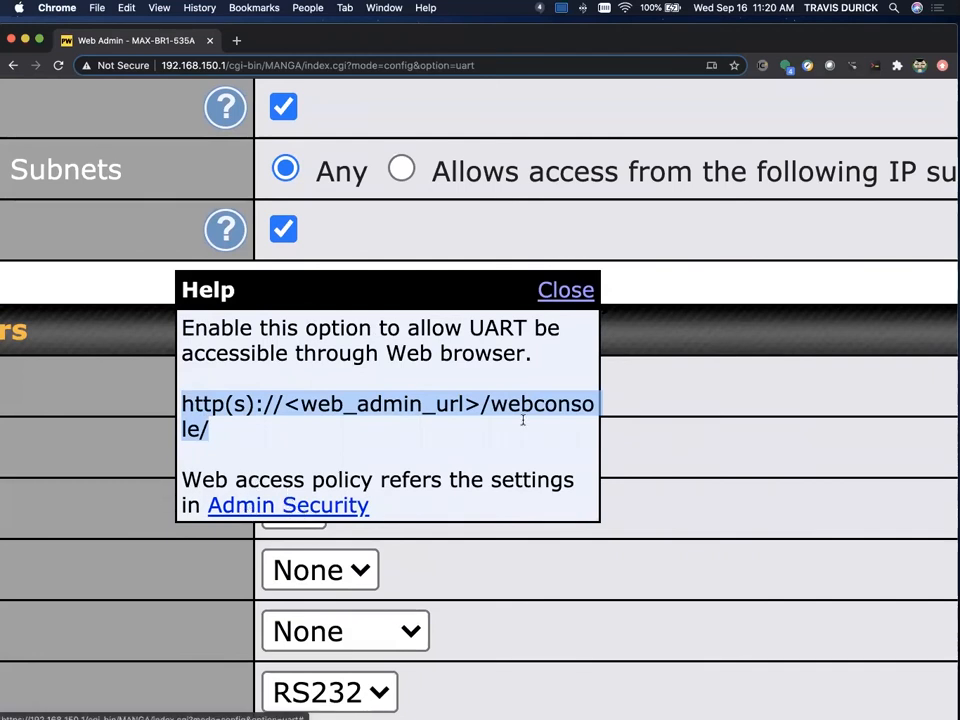
click(294, 512)
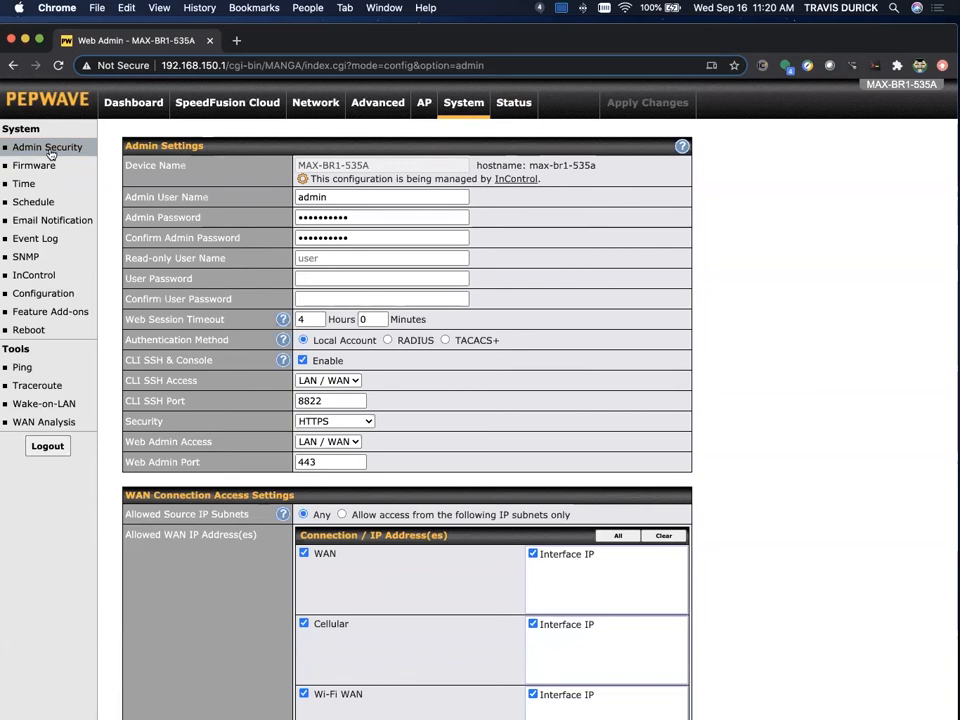
- Review Admin Security (HTTPS web admin on port 443), then go back to the UART page
scroll(549, 298, down, 1)
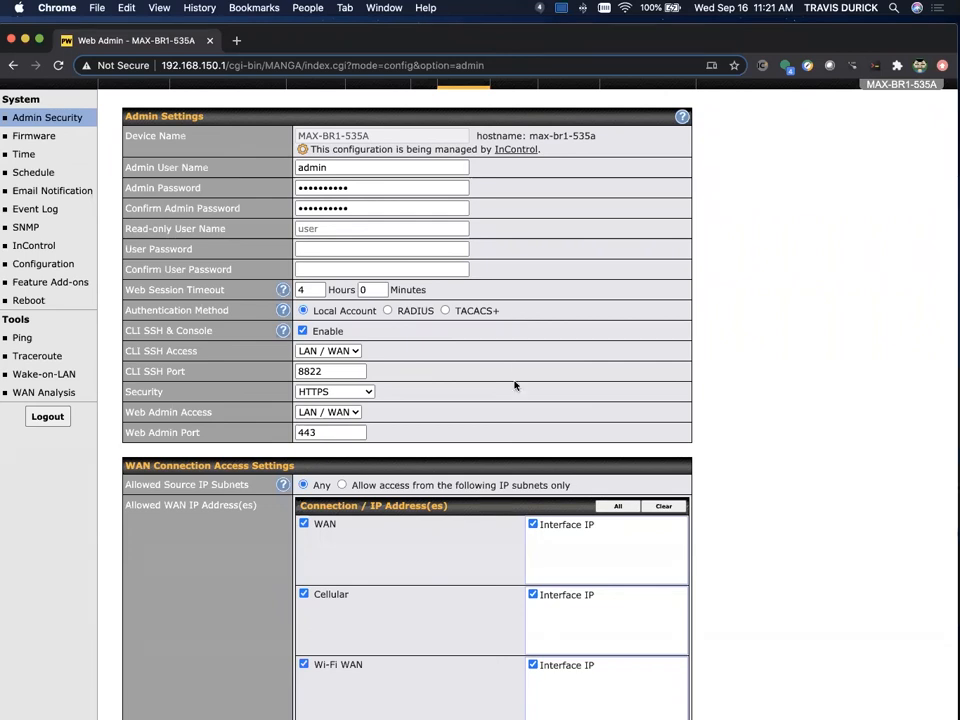
scroll(690, 420, down, 2)
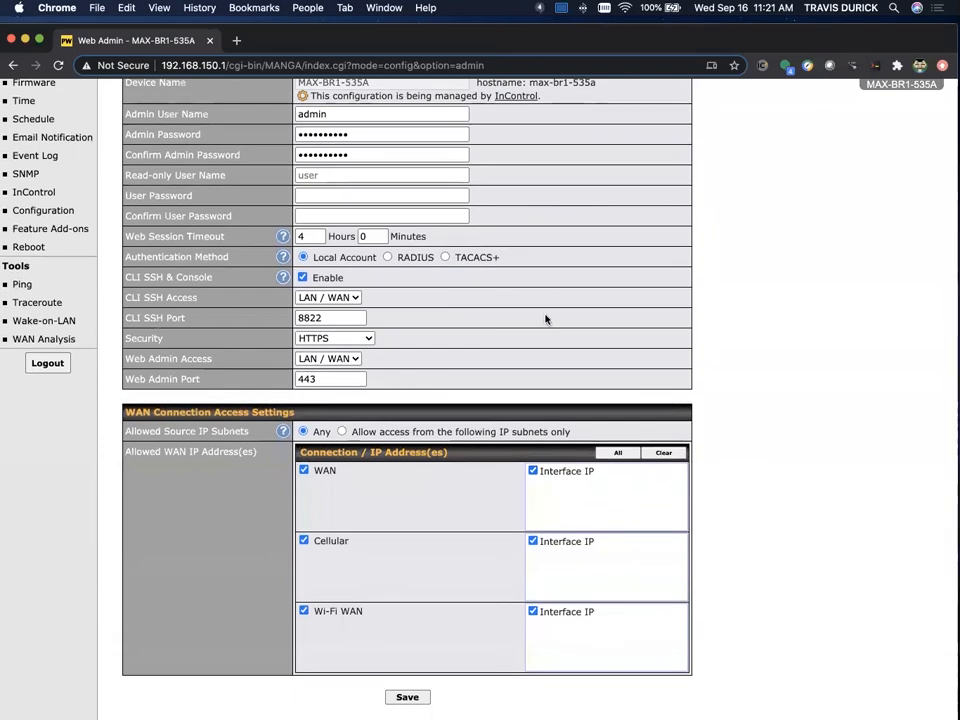
scroll(544, 321, down, 1)
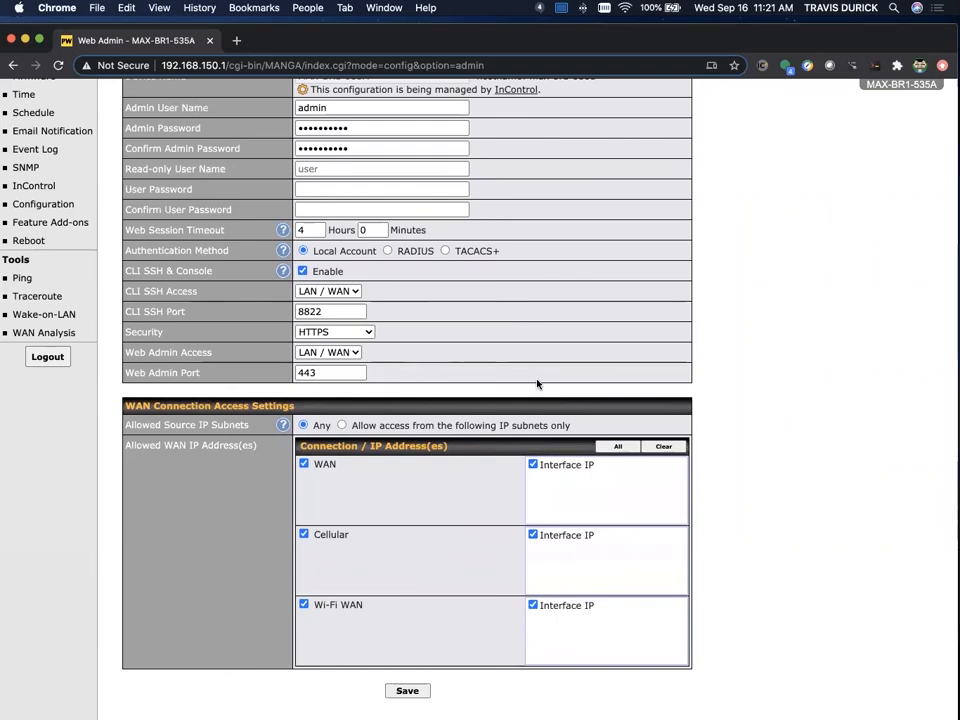
scroll(537, 384, up, 3)
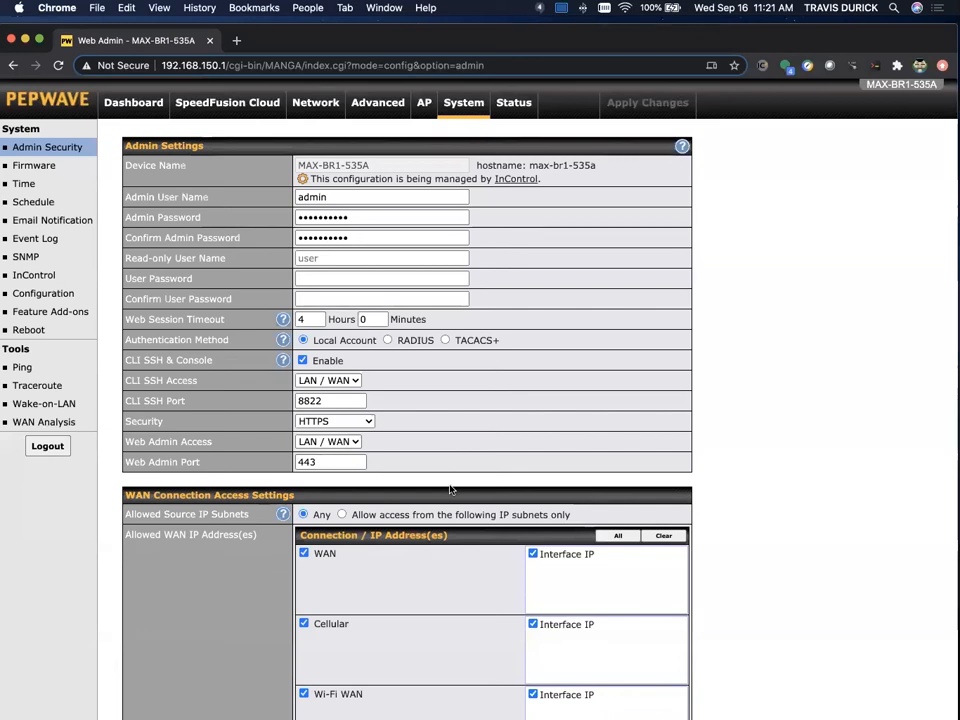
scroll(463, 294, left, 5)
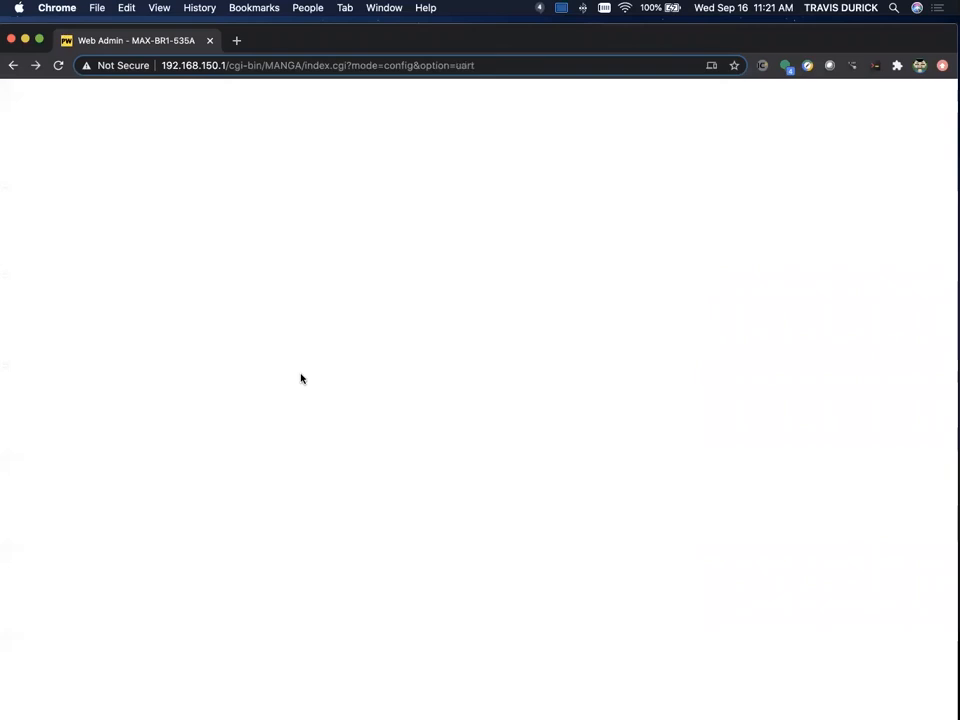
scroll(490, 376, down, 5)
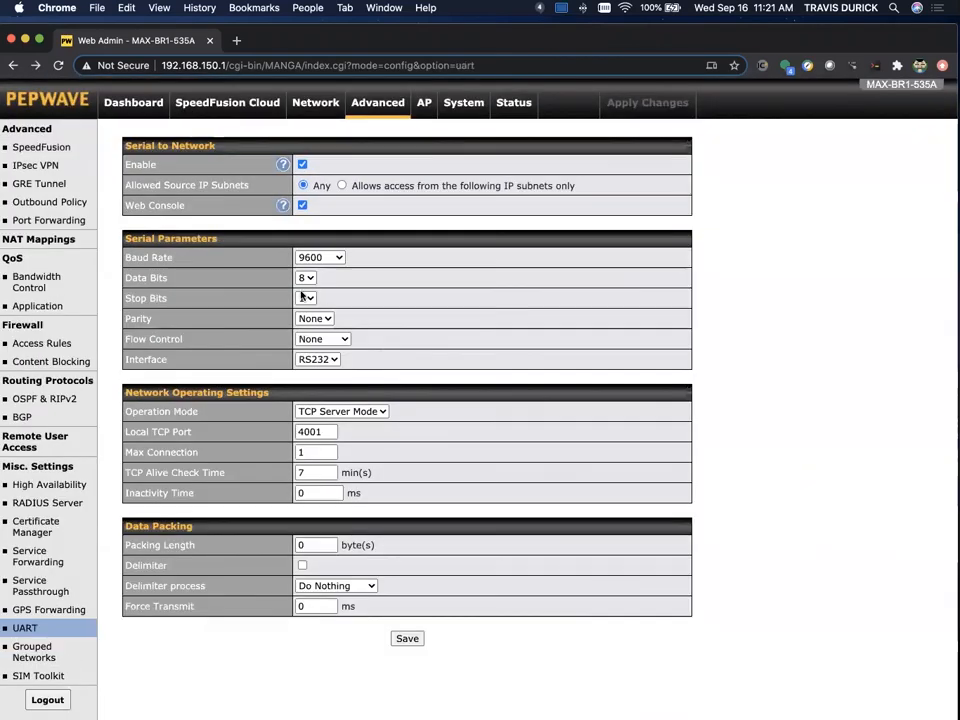
click(283, 205)
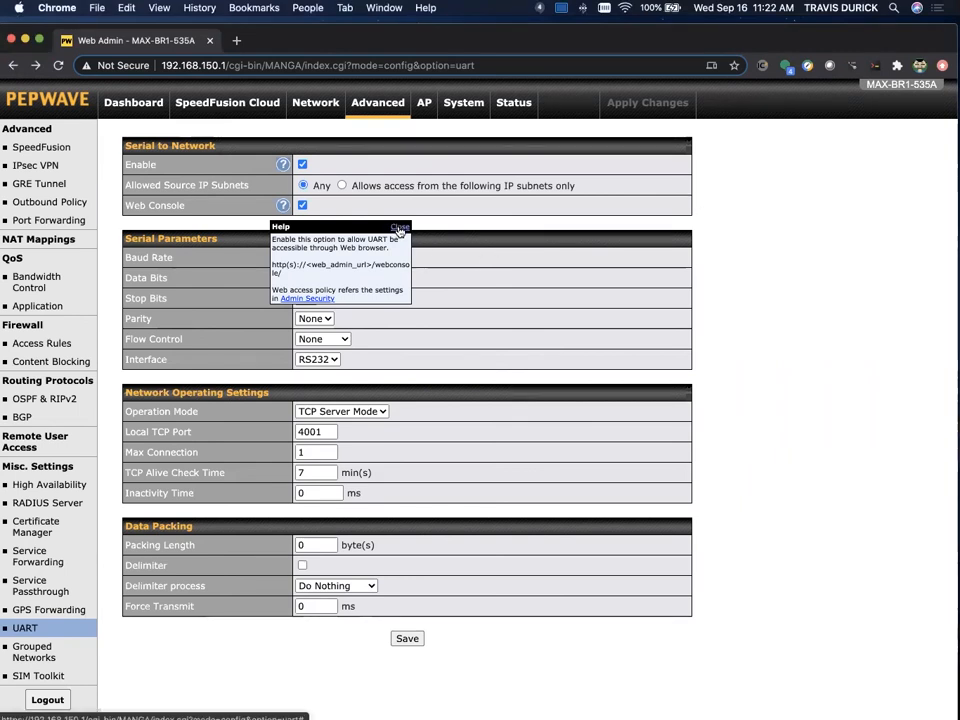
click(399, 229)
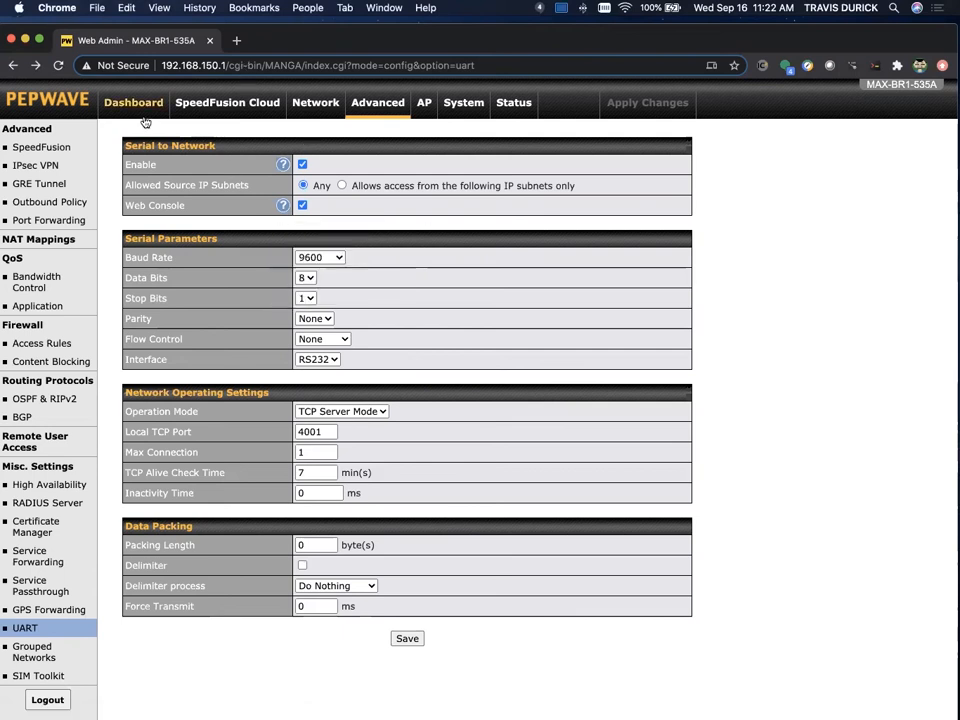
click(236, 40)
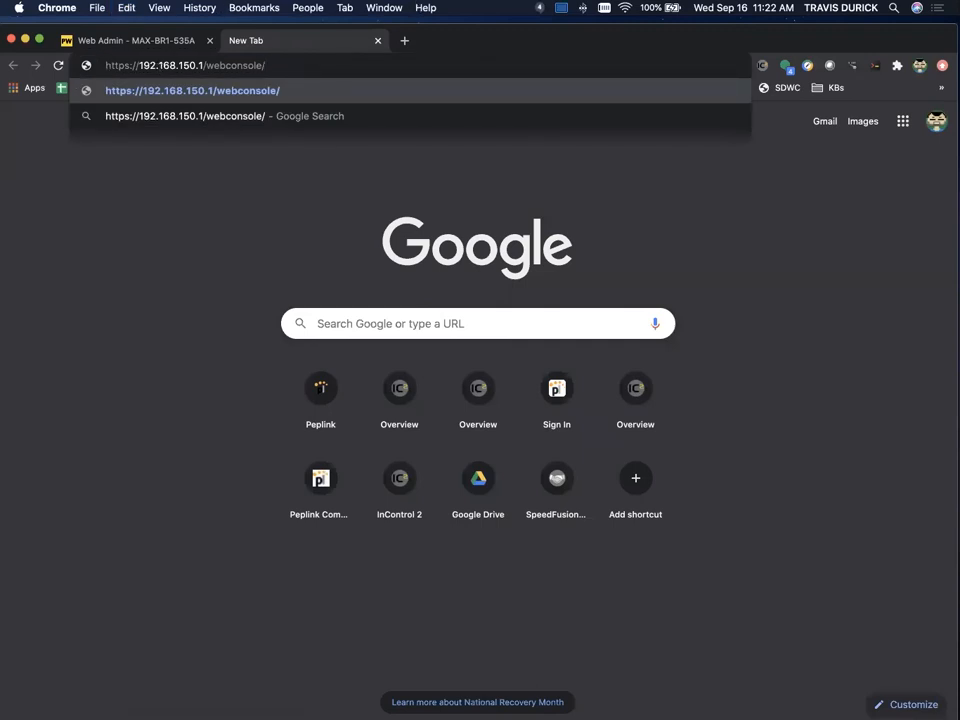
- Load 192.168.150.1/webconsole/ to reach the max-br1-535a login prompt
key(Return)
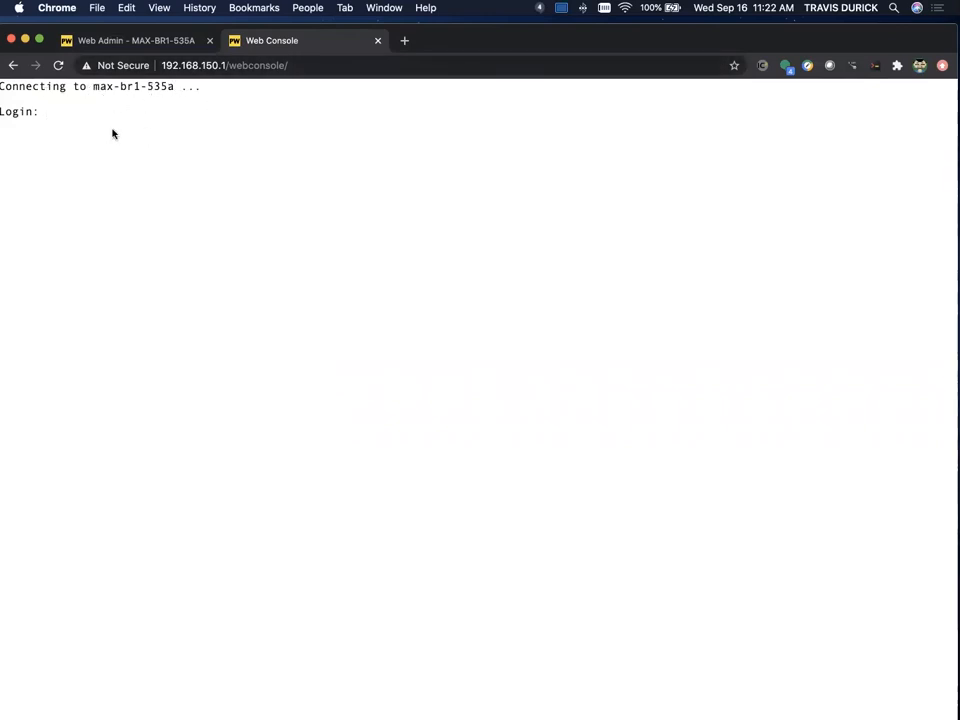
- Log in, run enable and show run to list the 5512-byte config, then return to Web Admin
text(admin)
key(Return)
key(Return)
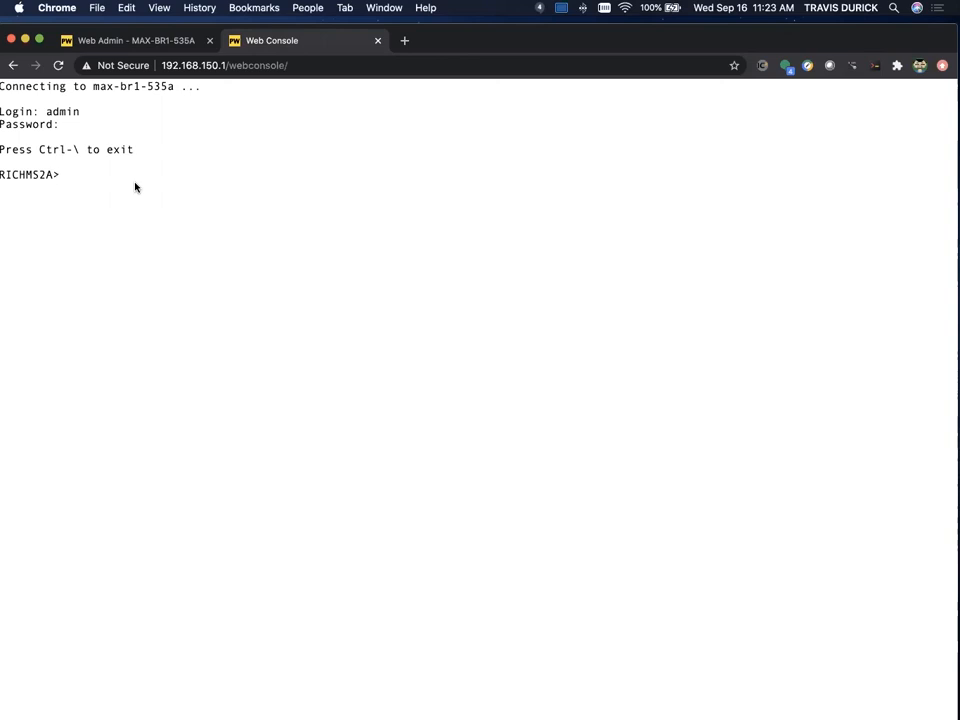
text(enable)
key(Return)
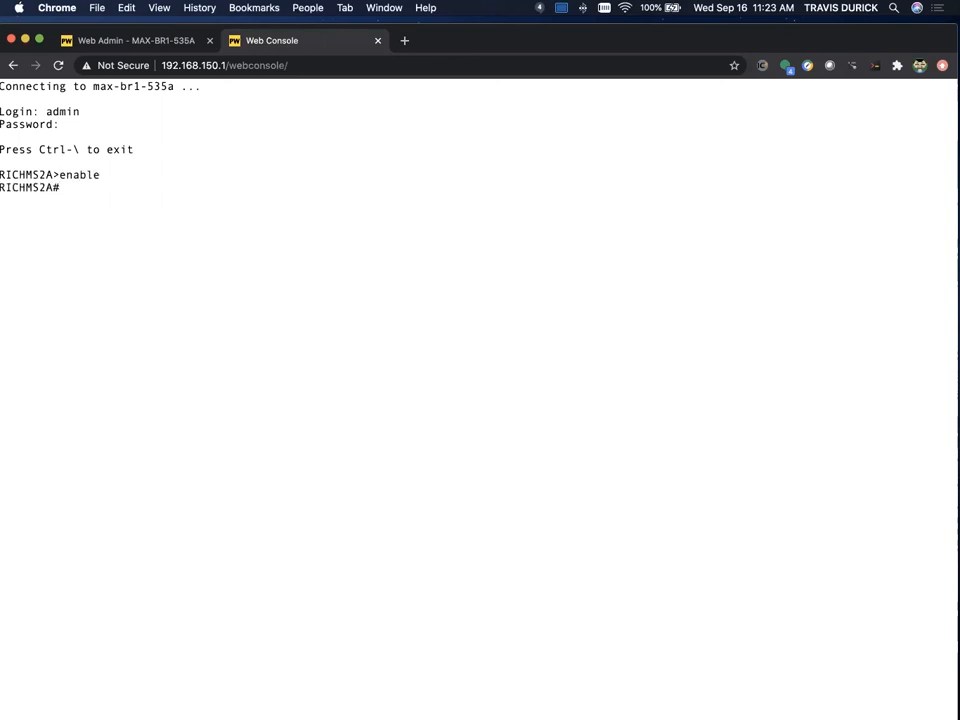
text(show run)
key(Return)
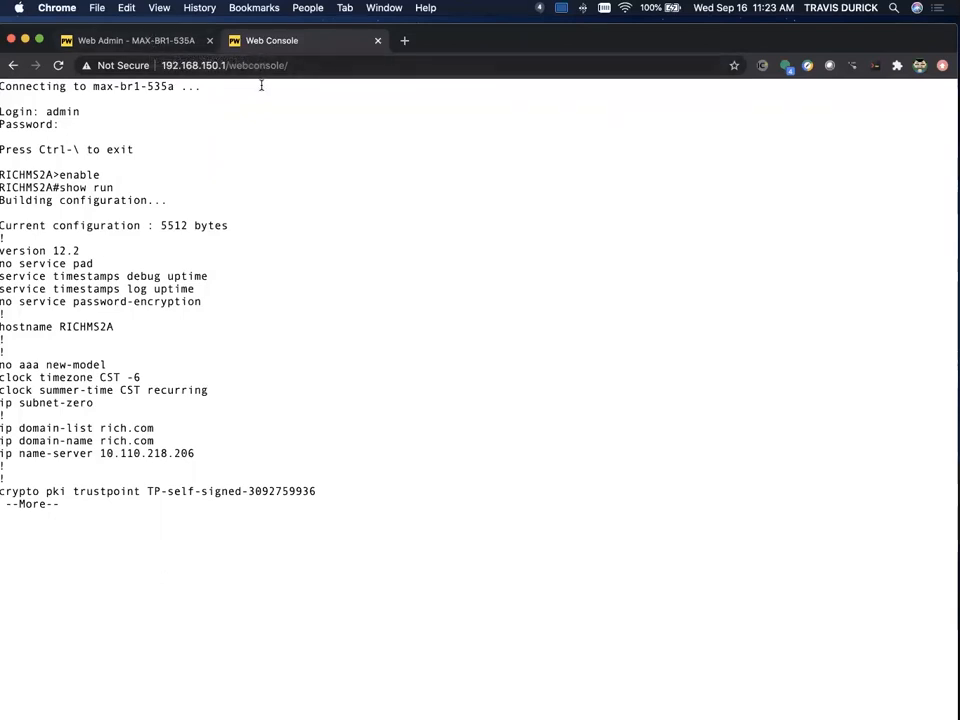
click(130, 41)
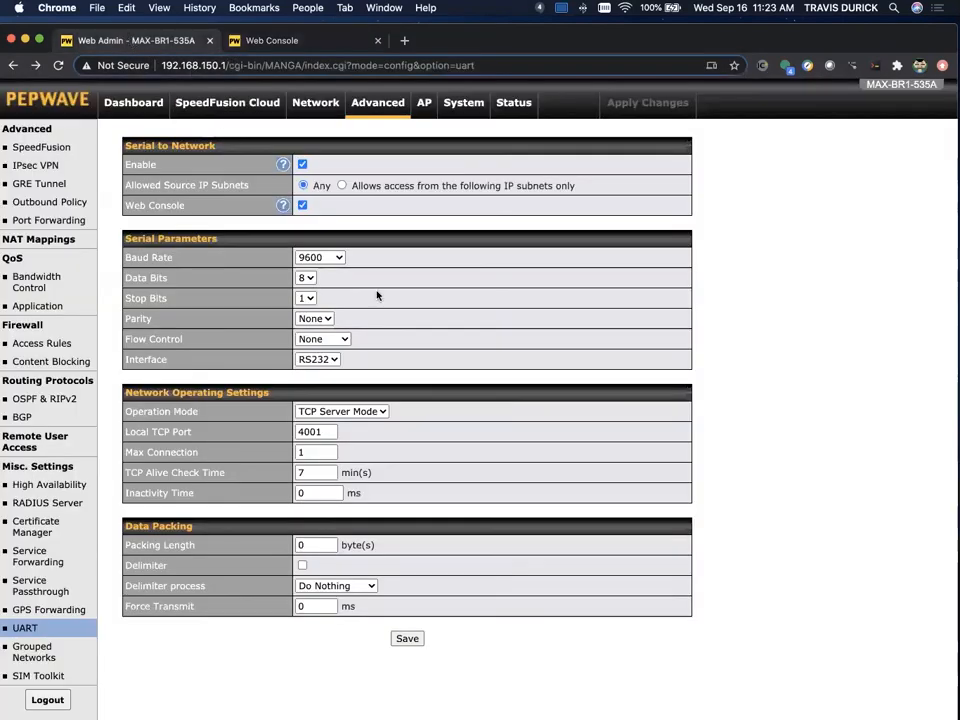